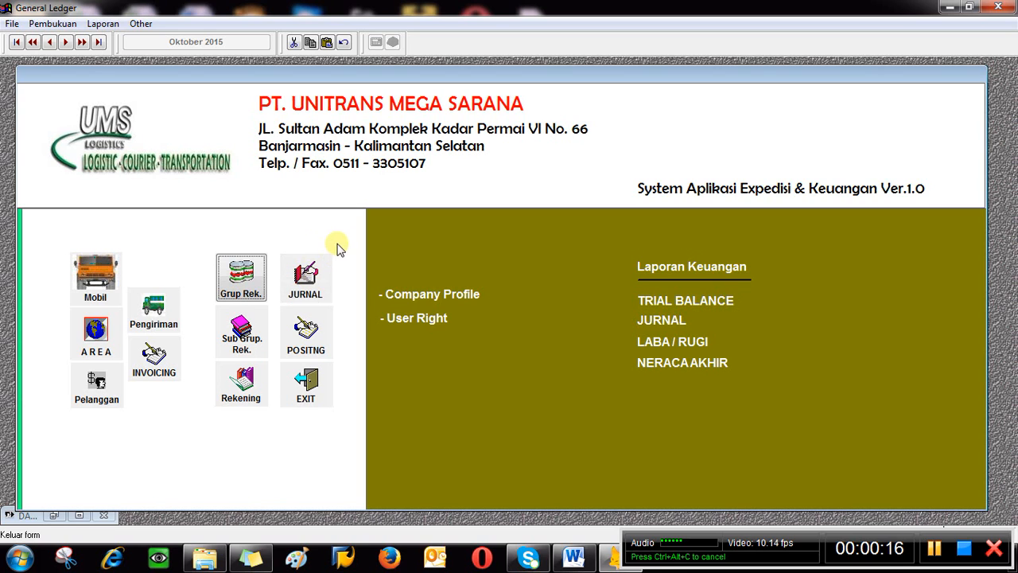
# Open the journal list and examine the debit and credit detail lines of its entries
pyautogui.click(306, 277)
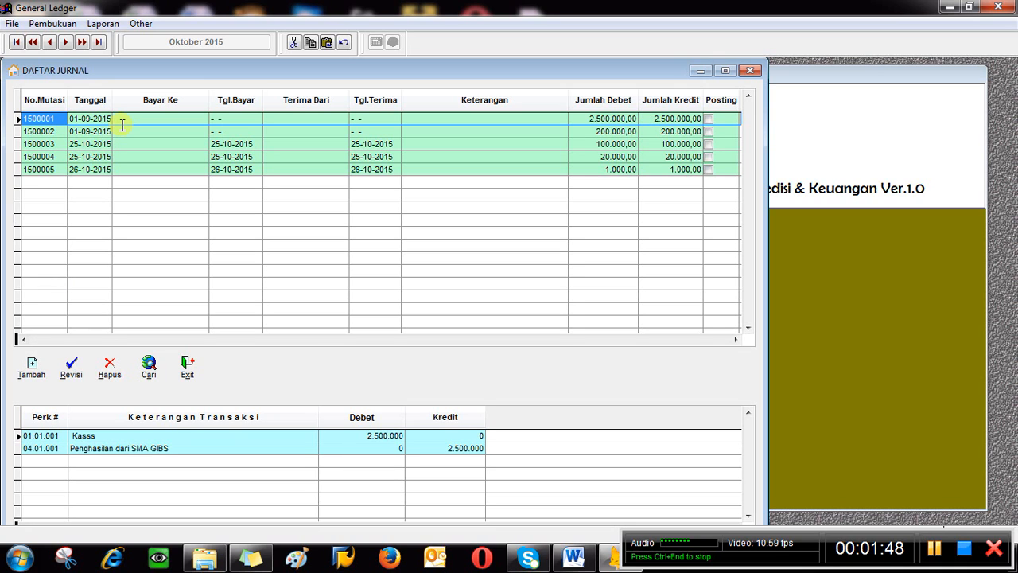
pyautogui.press('Down')
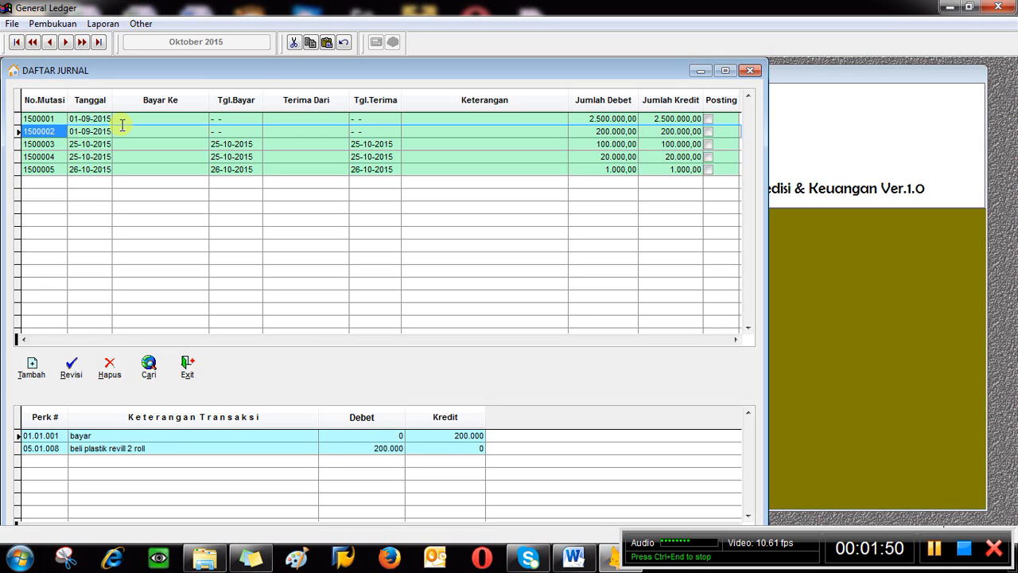
pyautogui.press('Down')
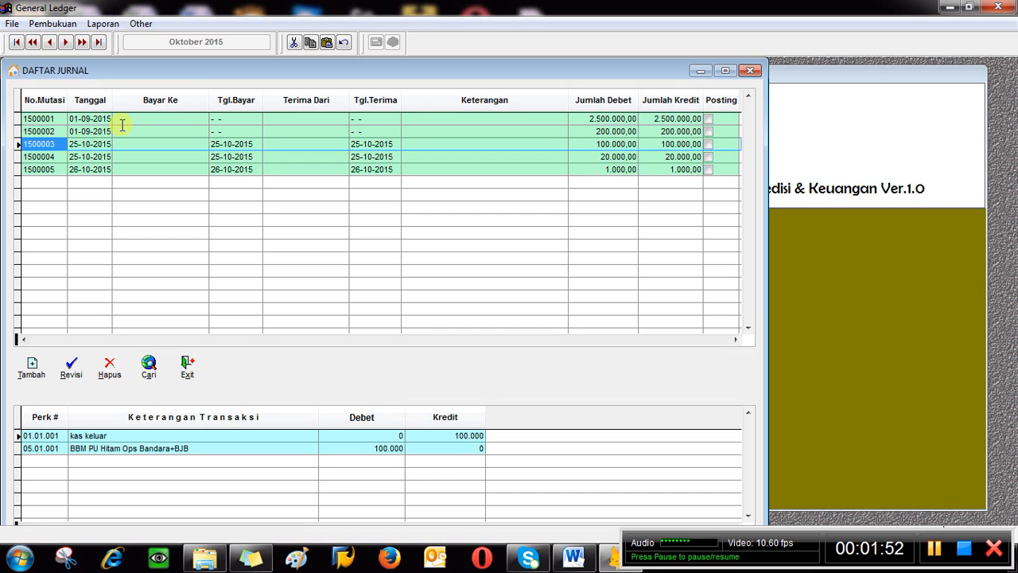
pyautogui.press('Down')
pyautogui.press('Down')
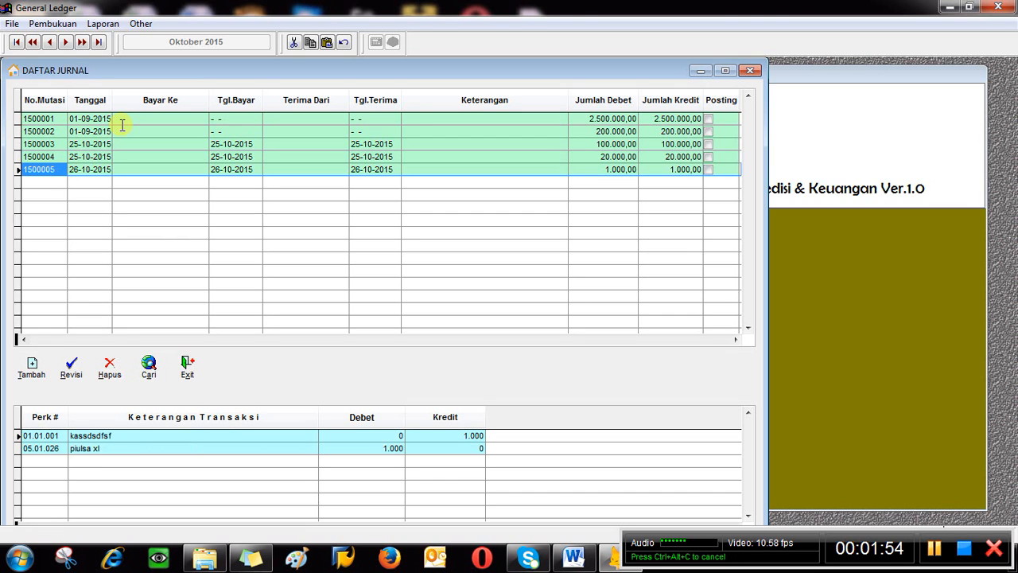
pyautogui.press('Up')
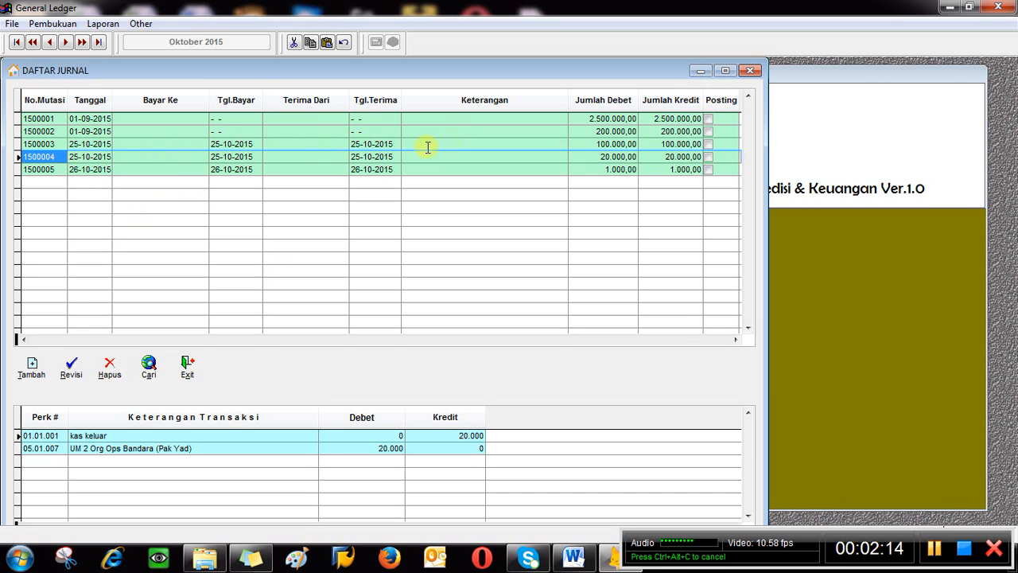
# View the 25-10-2015 journal entry of 20.000 in the revision form and close it without changes
pyautogui.click(145, 152)
pyautogui.click(70, 366)
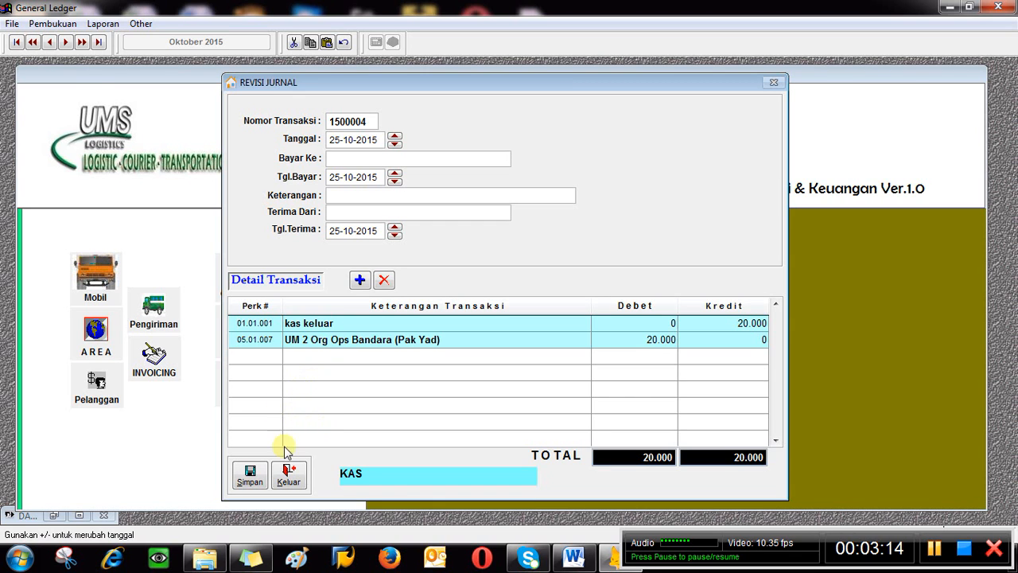
pyautogui.click(288, 475)
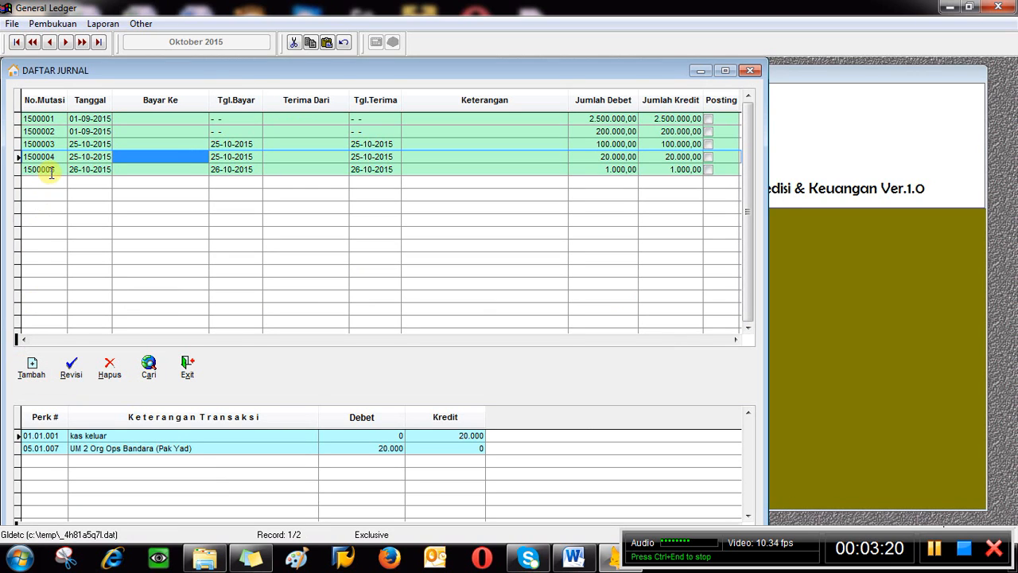
# Start a new journal entry and add an empty line to its transaction details
pyautogui.click(32, 372)
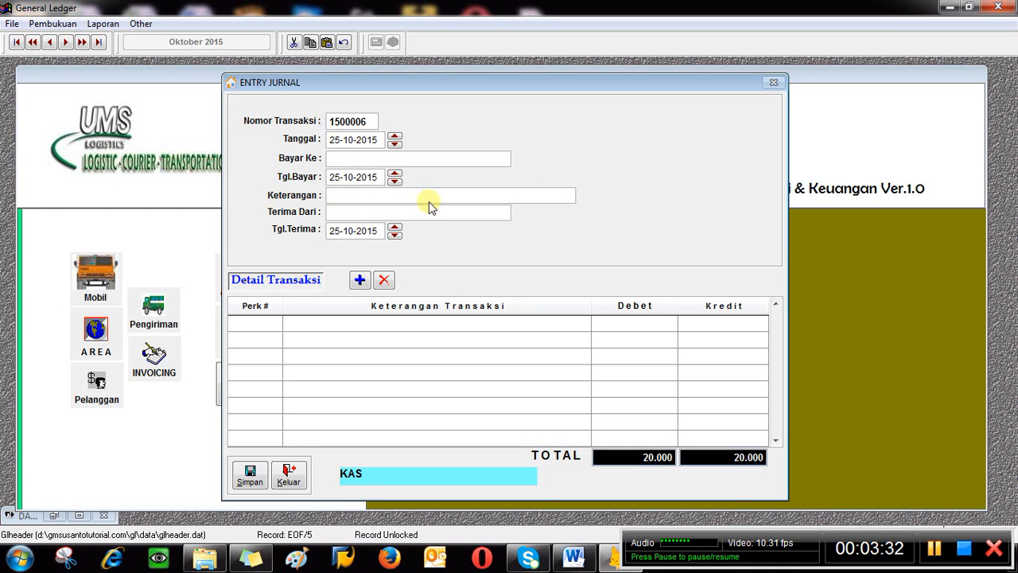
pyautogui.click(358, 282)
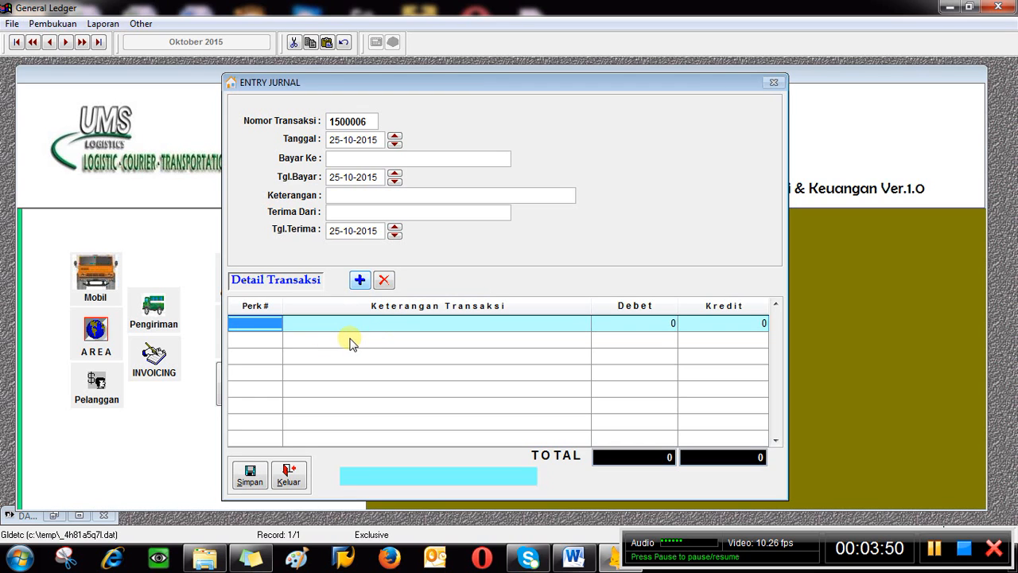
pyautogui.click(244, 325)
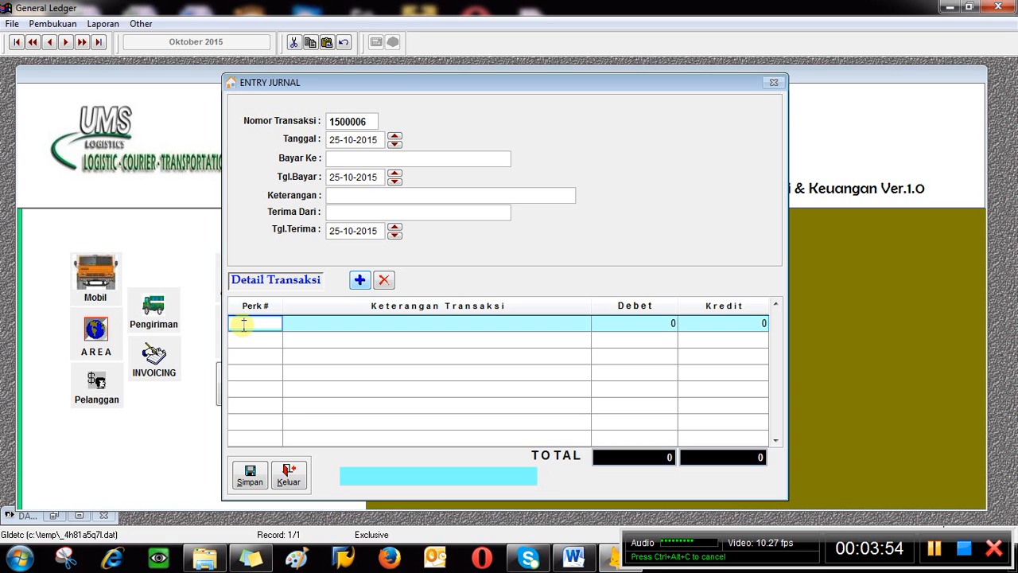
# Look through the list of accounts and assign 01.01.001 KAS to the first detail line
pyautogui.press('Return')
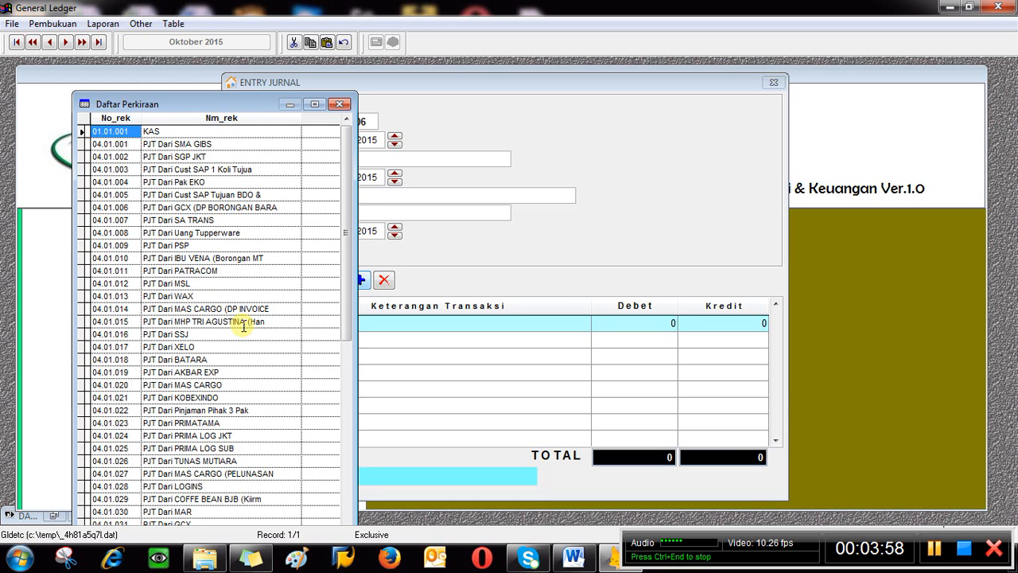
pyautogui.press('Down')
pyautogui.press('Down')
pyautogui.press('Down')
pyautogui.press('Down')
pyautogui.press('Down')
pyautogui.press('Down')
pyautogui.press('Down')
pyautogui.press('Down')
pyautogui.press('Down')
pyautogui.press('Down')
pyautogui.press('Down')
pyautogui.press('Down')
pyautogui.press('Down')
pyautogui.press('Down')
pyautogui.press('Down')
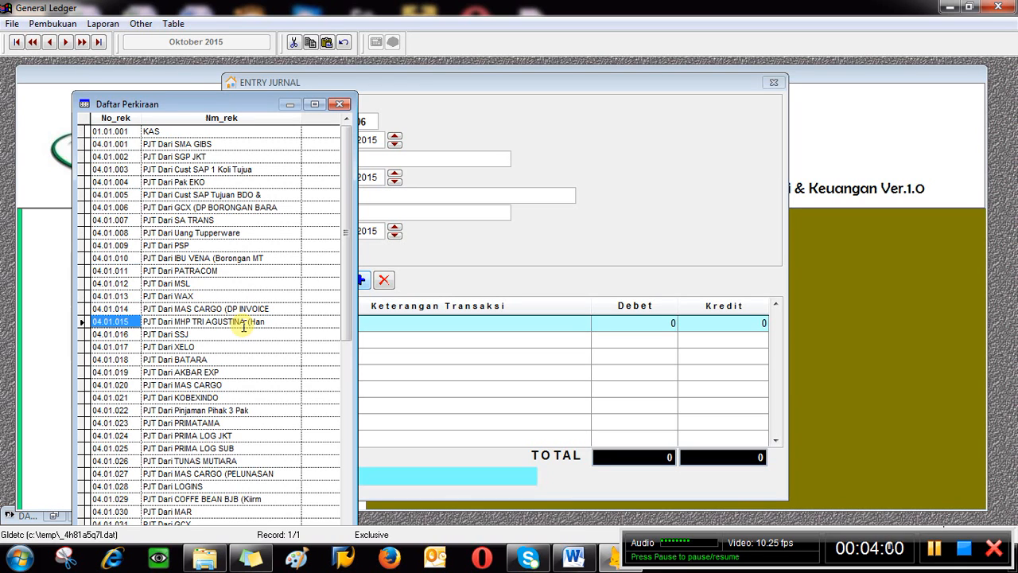
pyautogui.press('Up')
pyautogui.press('Up')
pyautogui.press('Up')
pyautogui.press('Up')
pyautogui.press('Up')
pyautogui.press('Up')
pyautogui.press('Up')
pyautogui.press('Up')
pyautogui.press('Up')
pyautogui.press('Up')
pyautogui.press('Up')
pyautogui.press('Up')
pyautogui.press('Up')
pyautogui.press('Up')
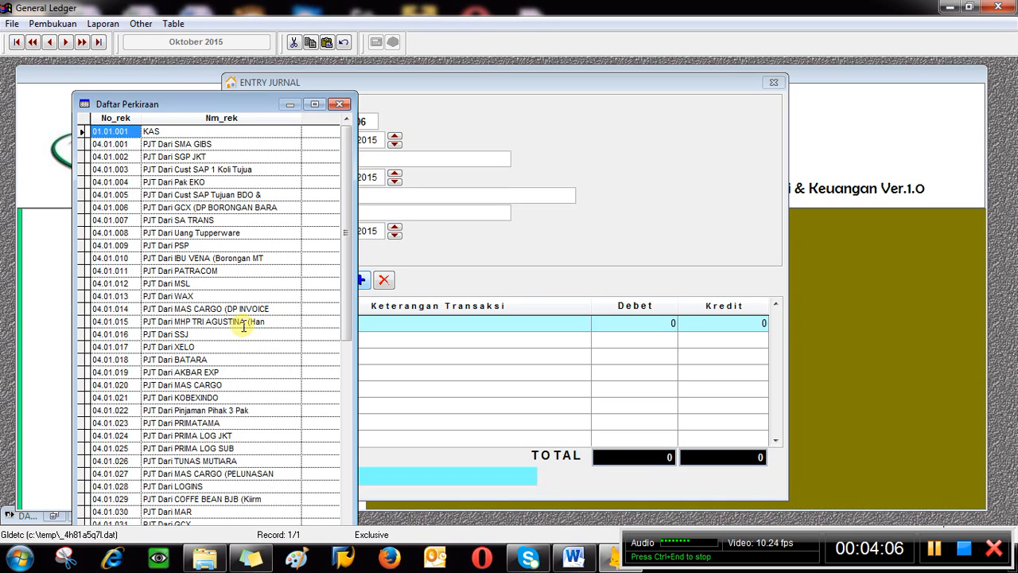
pyautogui.press('Return')
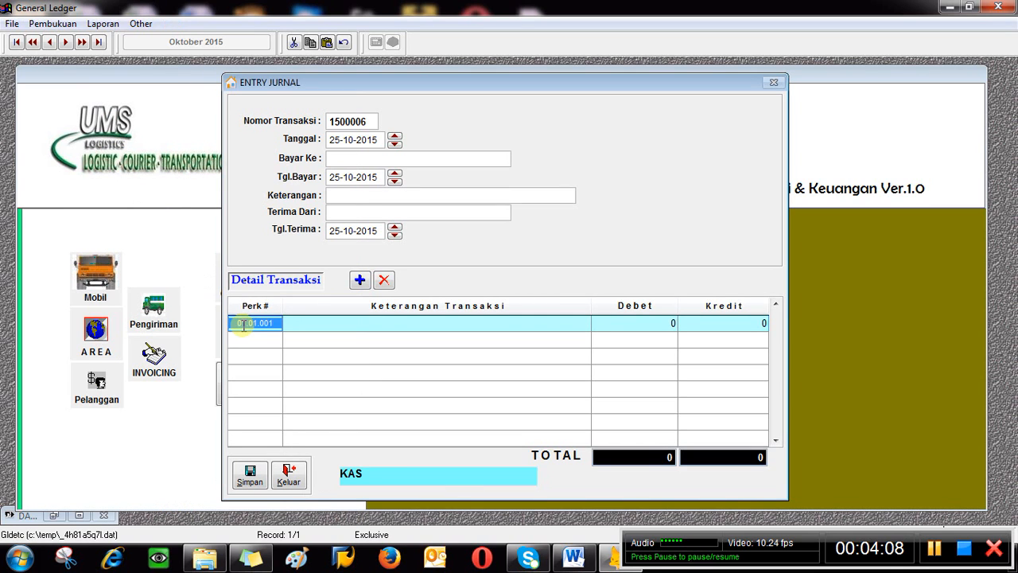
# Describe the KAS detail line as "keperluan rumah tangga"
pyautogui.click(312, 322)
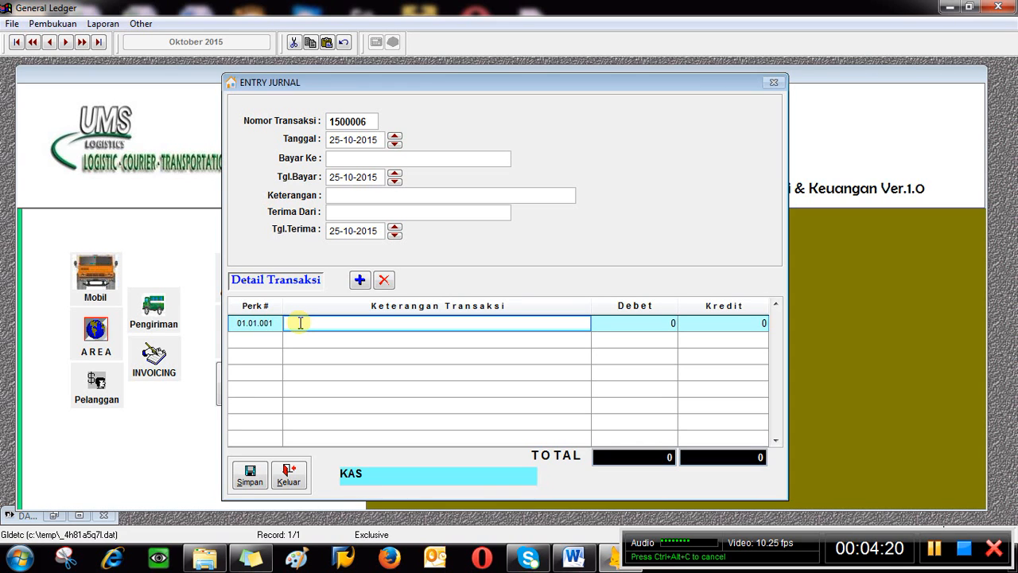
pyautogui.write('keper')
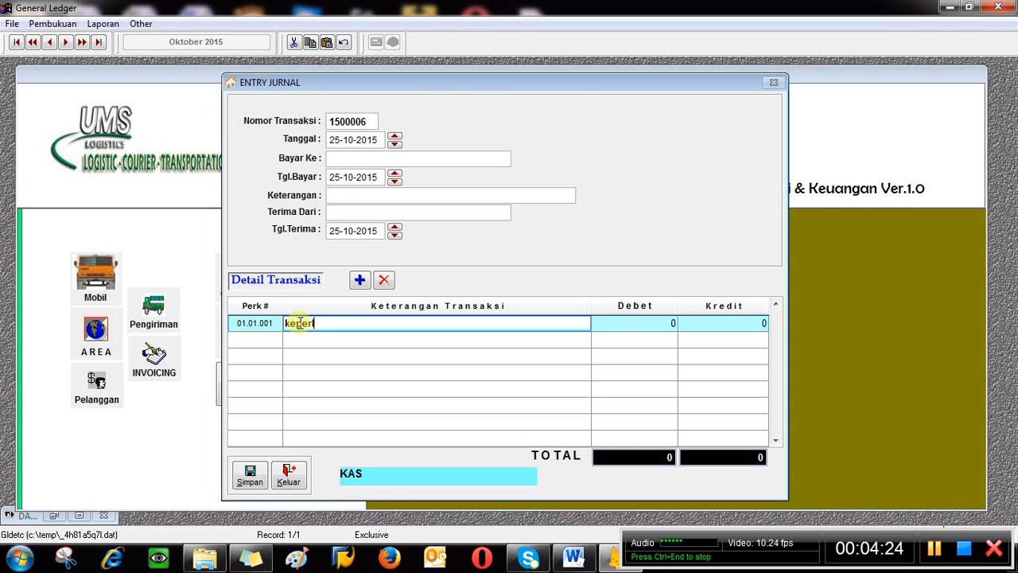
pyautogui.write('luan')
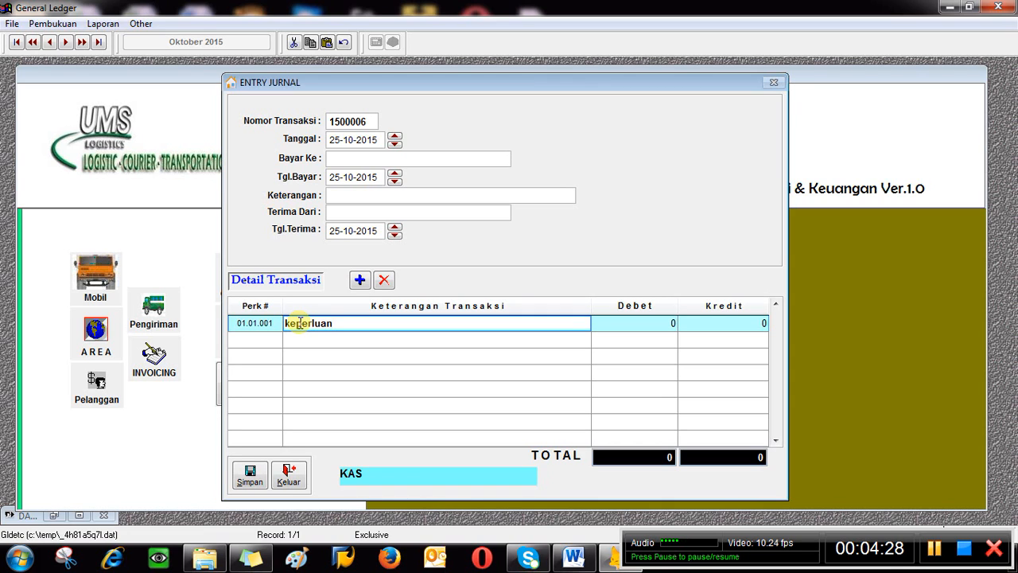
pyautogui.write(' rumah tang')
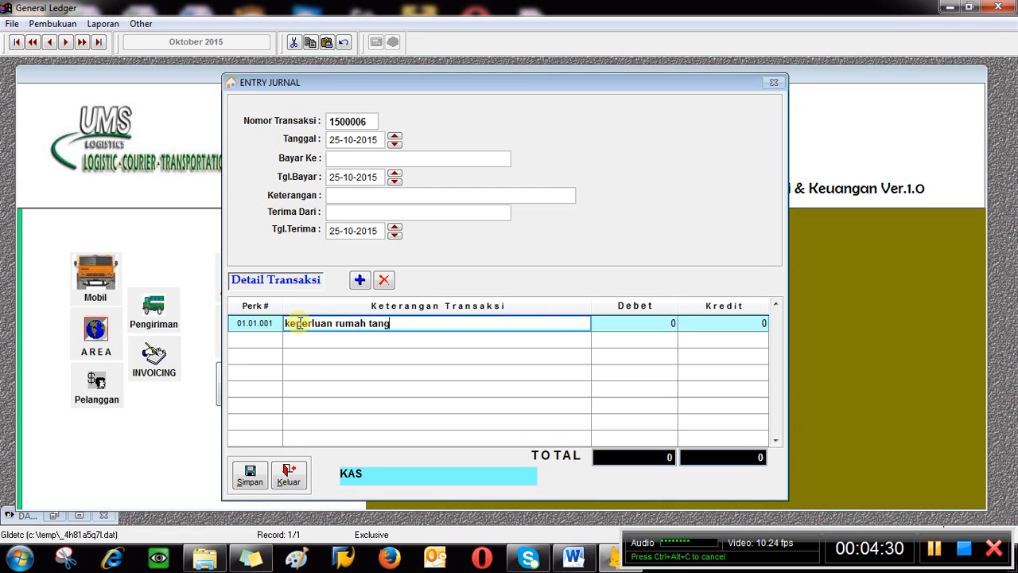
pyautogui.write('ga perusan')
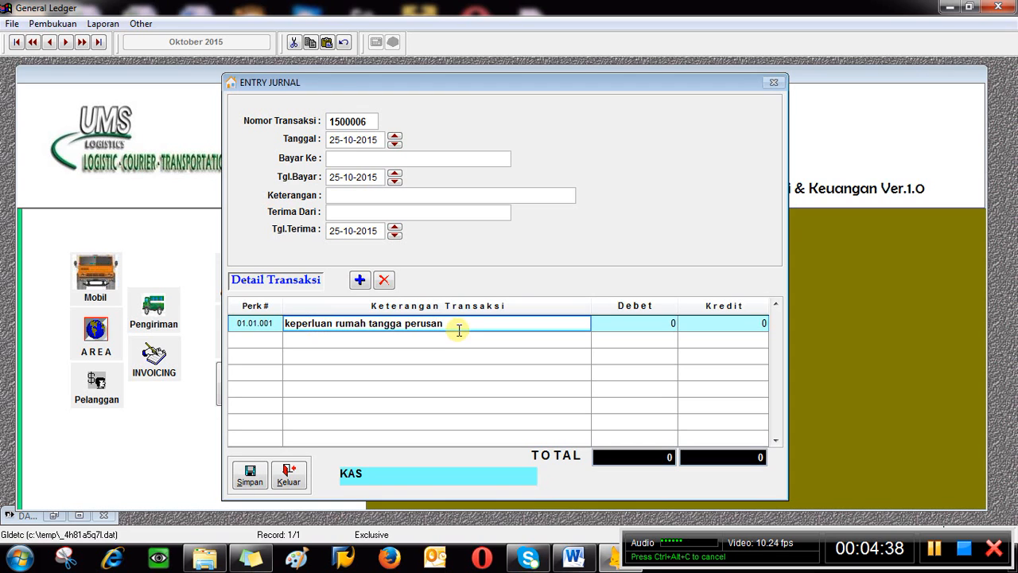
pyautogui.doubleClick(409, 328)
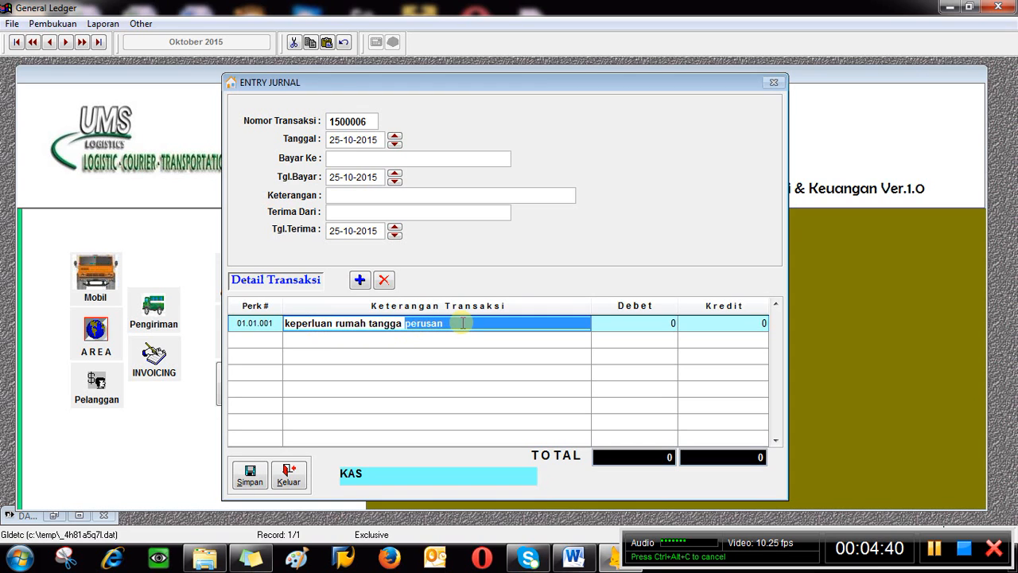
pyautogui.press('BackSpace')
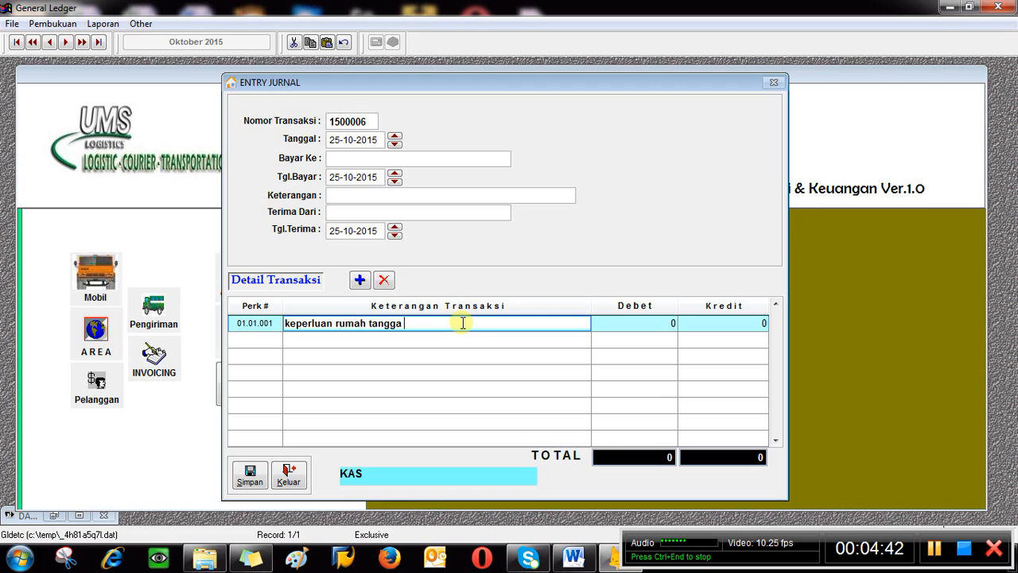
# Set the credit amount of the KAS line to 100.000, leaving its debit at 0
pyautogui.click(653, 323)
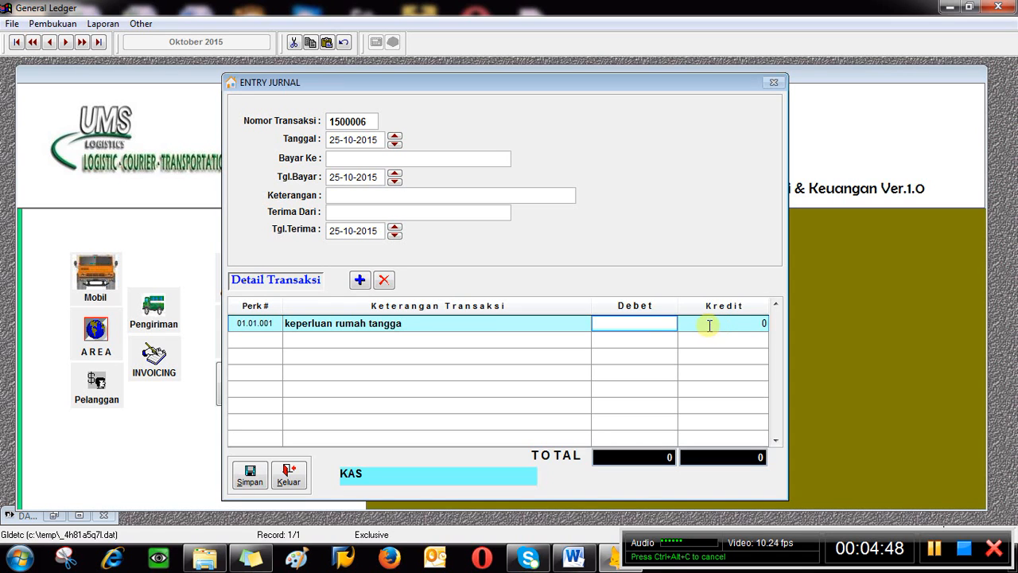
pyautogui.click(704, 320)
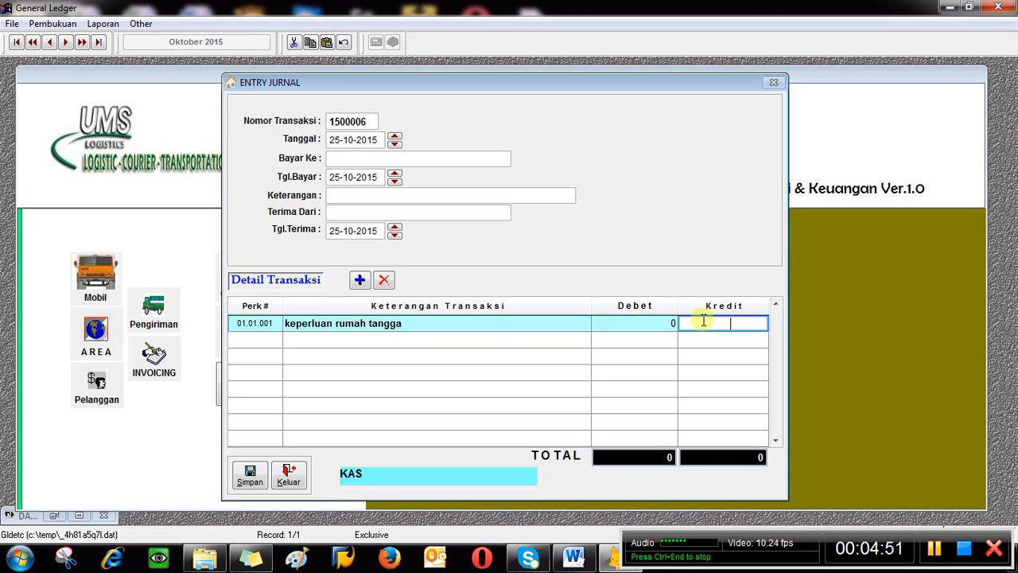
pyautogui.write('10')
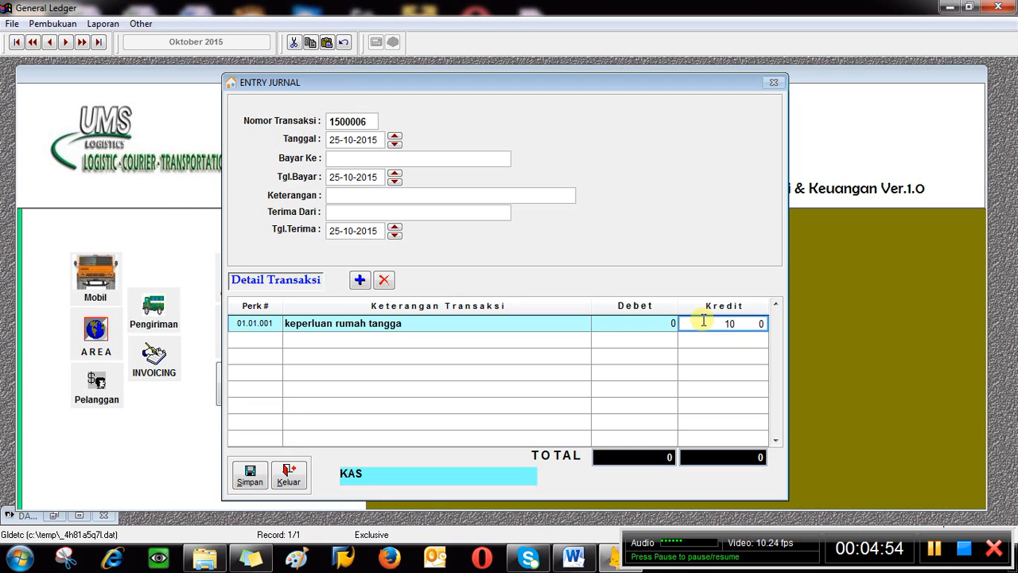
pyautogui.write('0.')
pyautogui.write('000')
pyautogui.write('.')
pyautogui.press('Return')
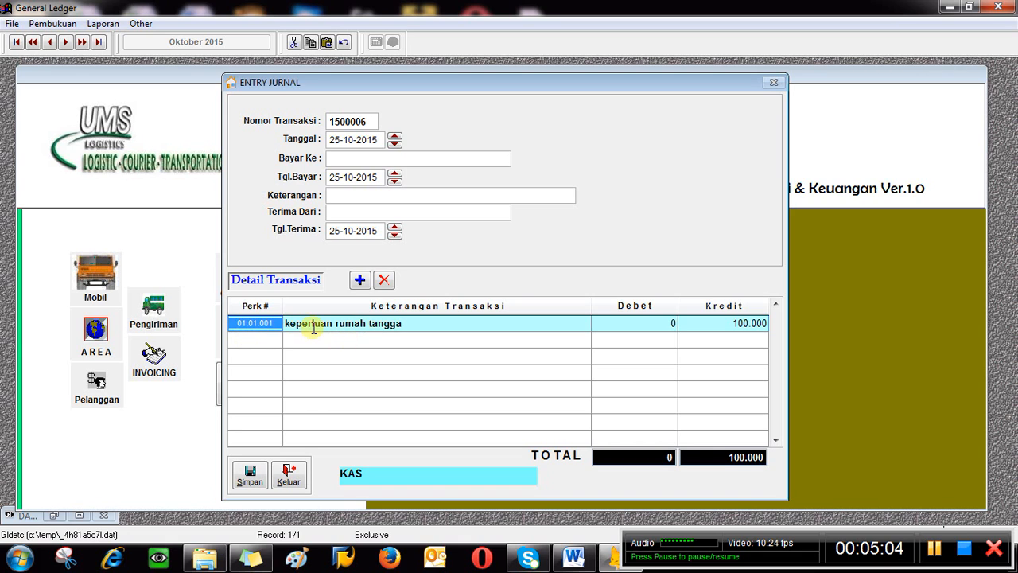
# Add a second detail line with the account 05.01.040 Biaya Listrik dan Air
pyautogui.click(358, 285)
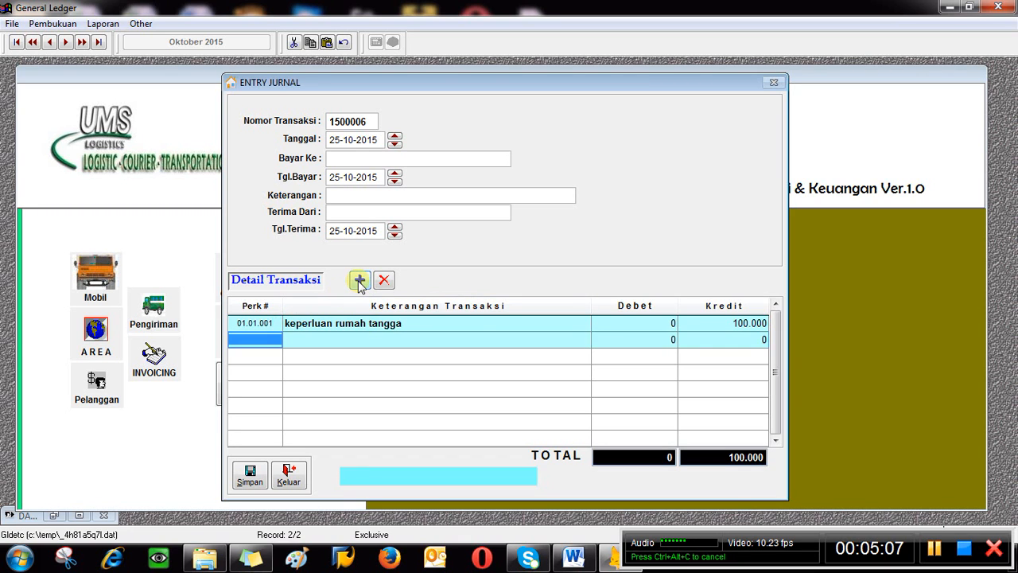
pyautogui.press('Return')
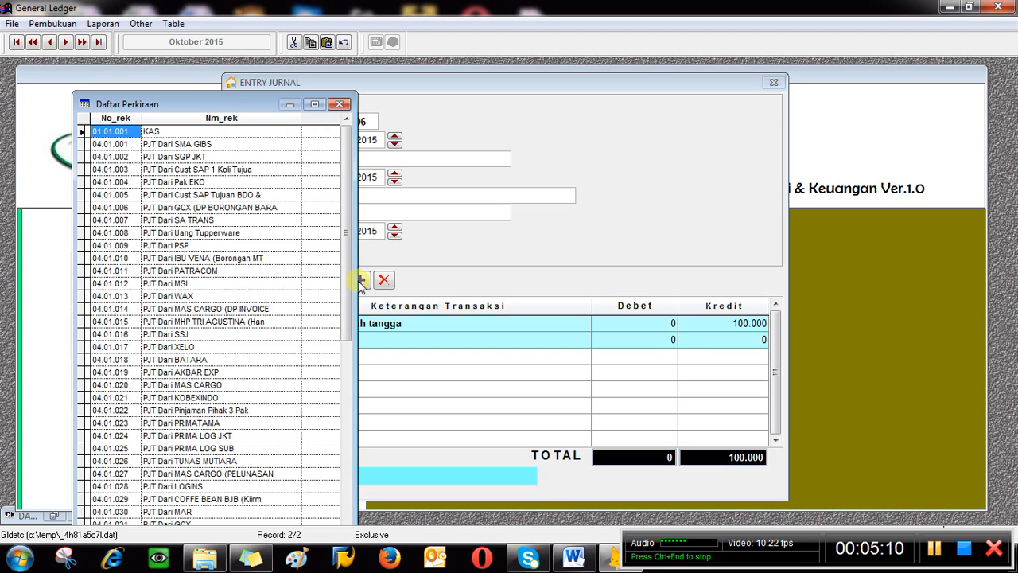
pyautogui.moveTo(348, 291); pyautogui.dragTo(330, 490)
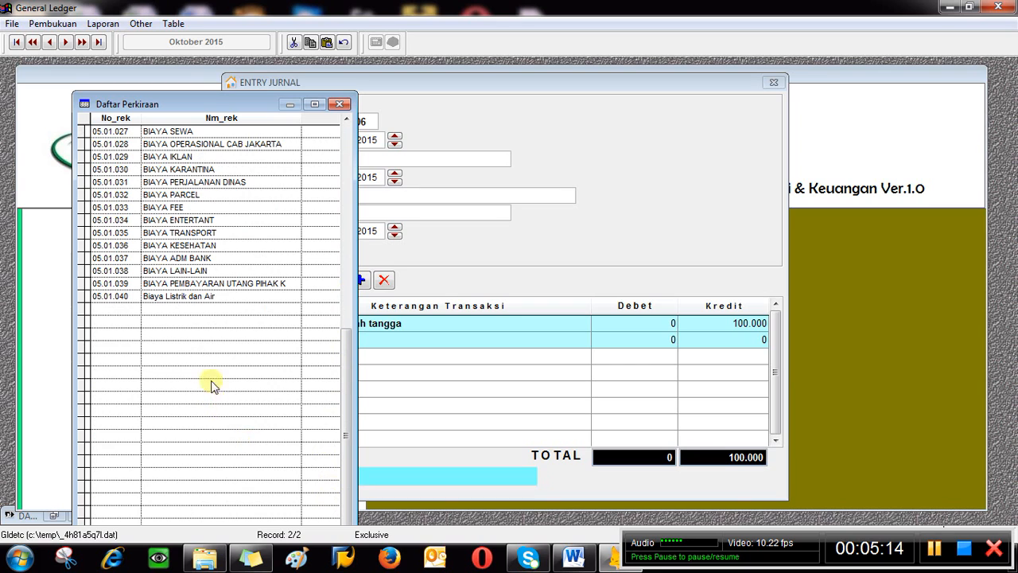
pyautogui.click(118, 296)
pyautogui.click(118, 296)
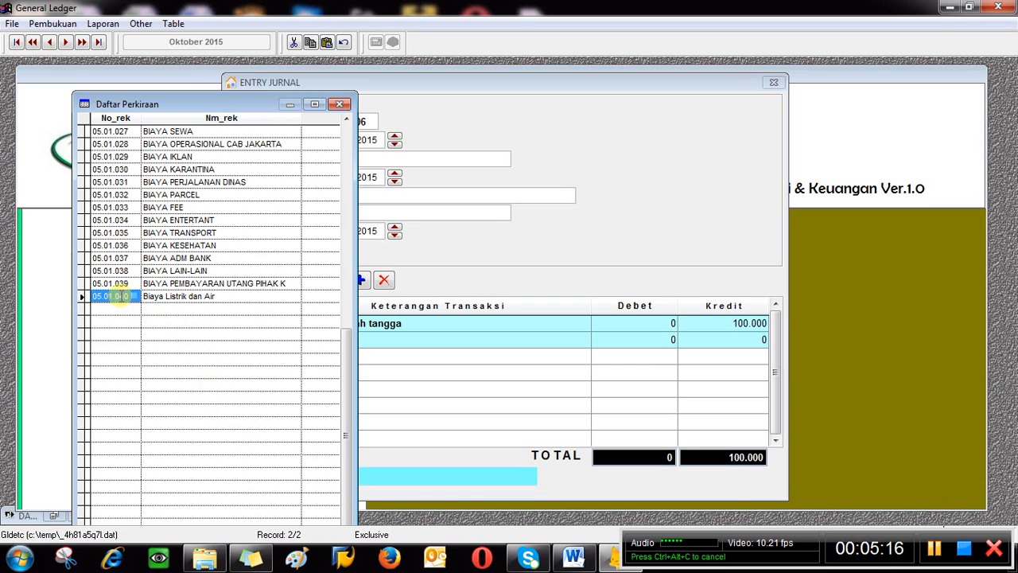
pyautogui.doubleClick(124, 296)
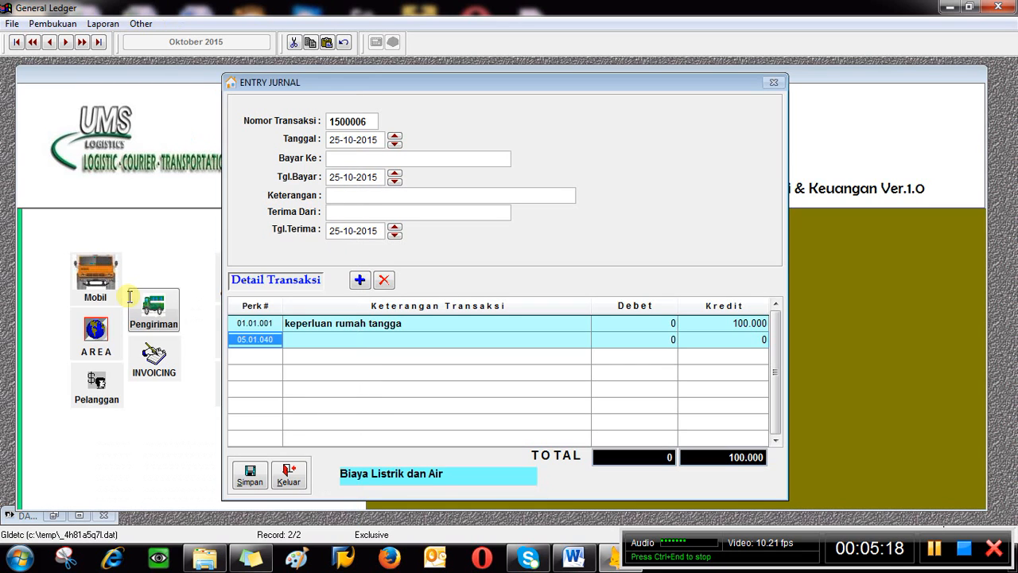
# Describe the Biaya Listrik dan Air line as "dibayar tunai" and set its debit amount to 100.000
pyautogui.click(302, 339)
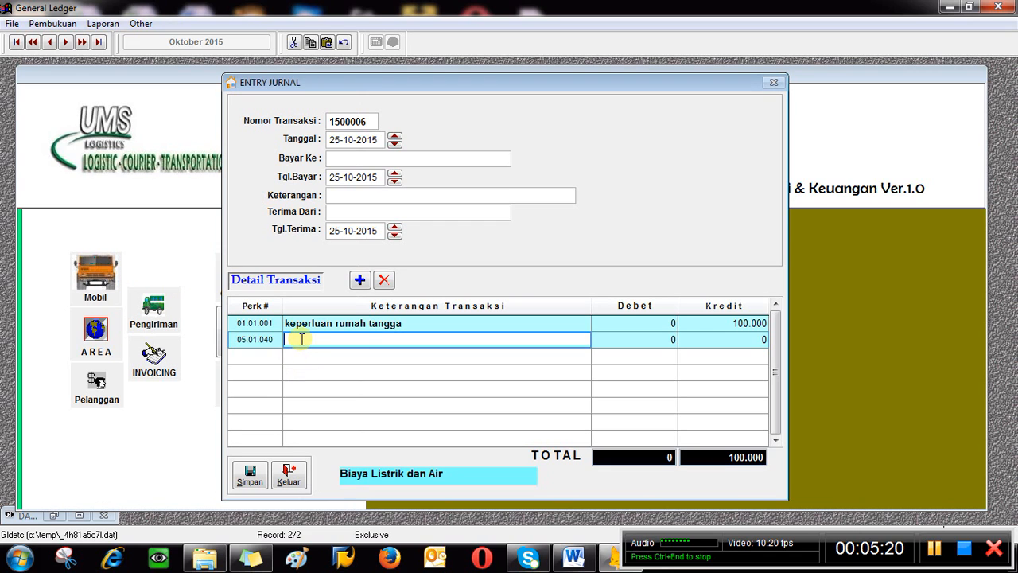
pyautogui.write('dibayar tunai')
pyautogui.click(610, 339)
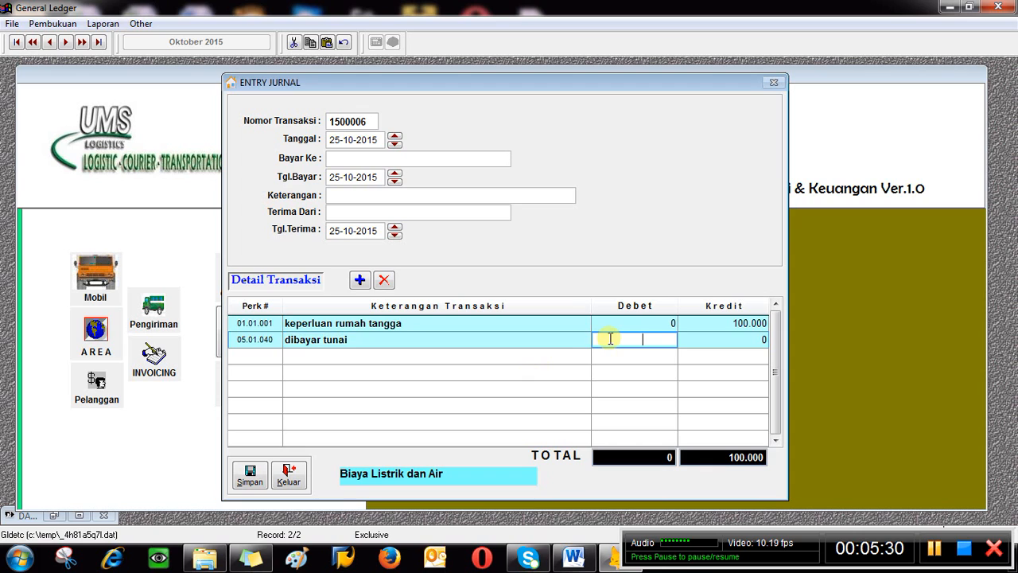
pyautogui.write('100.0')
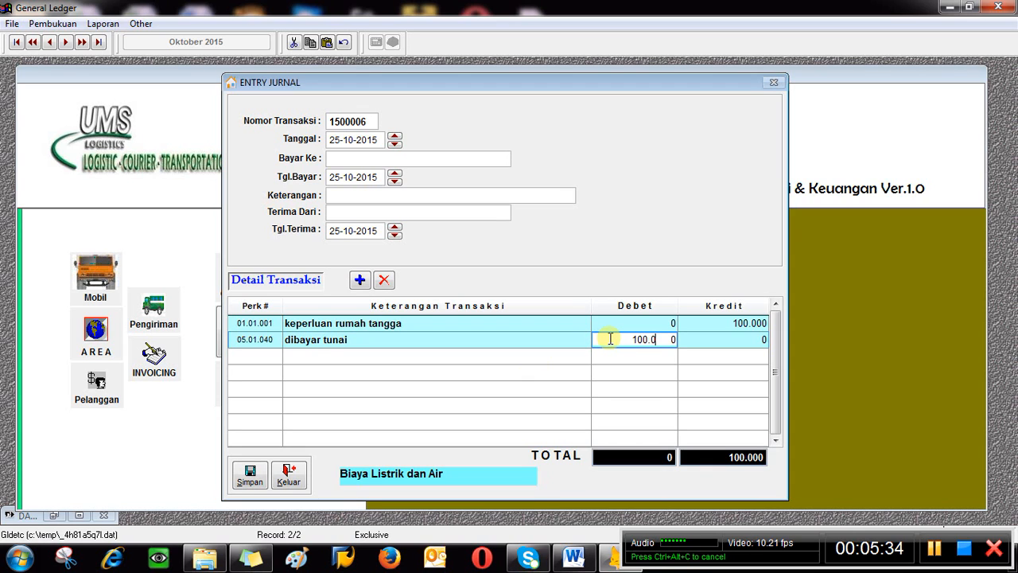
pyautogui.write('00.')
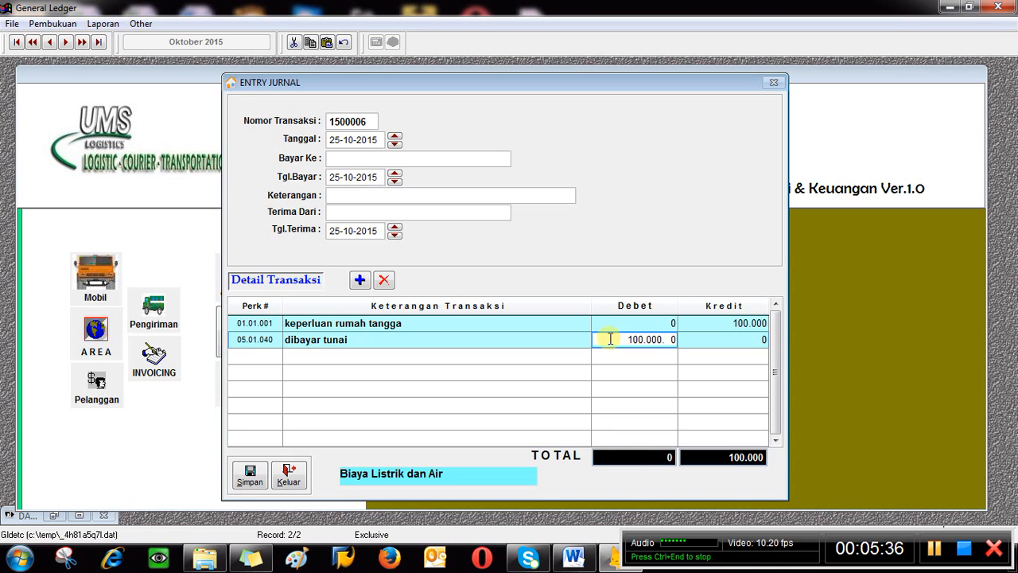
pyautogui.press('Tab')
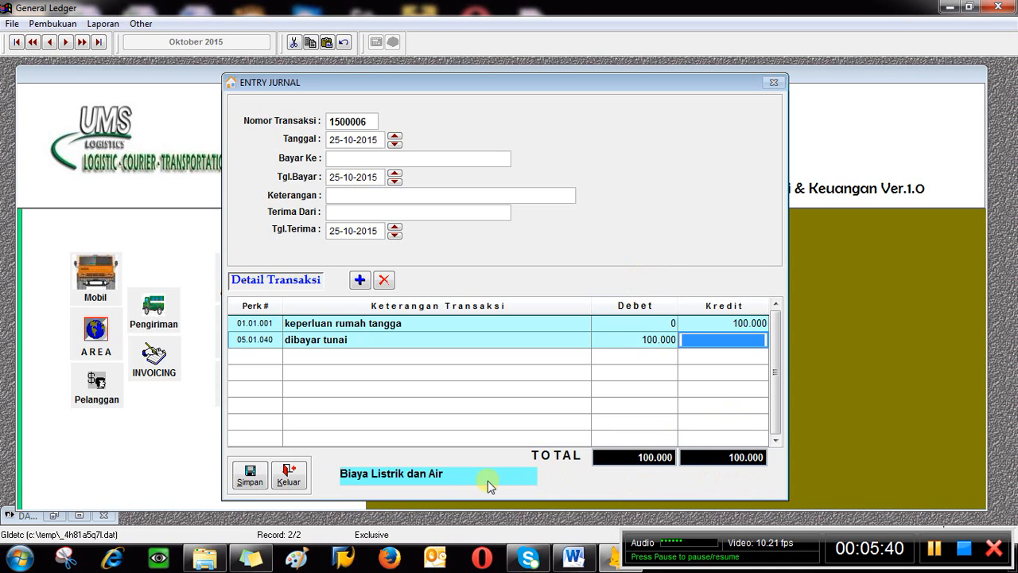
# Save journal transaction 1500006 with its two detail lines, confirming the data as correct, and leave the entry form
pyautogui.click(351, 338)
pyautogui.press('Up')
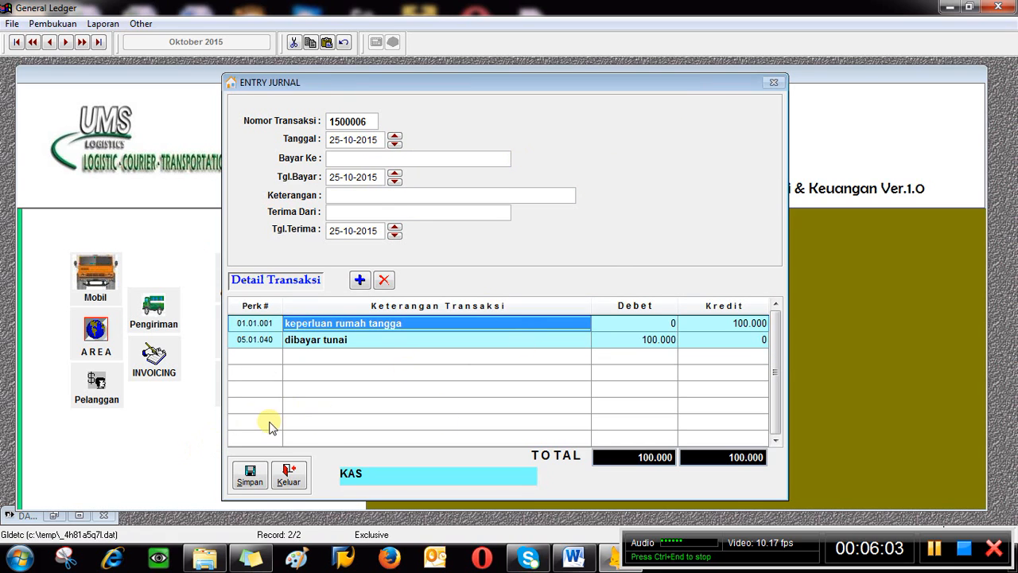
pyautogui.click(248, 478)
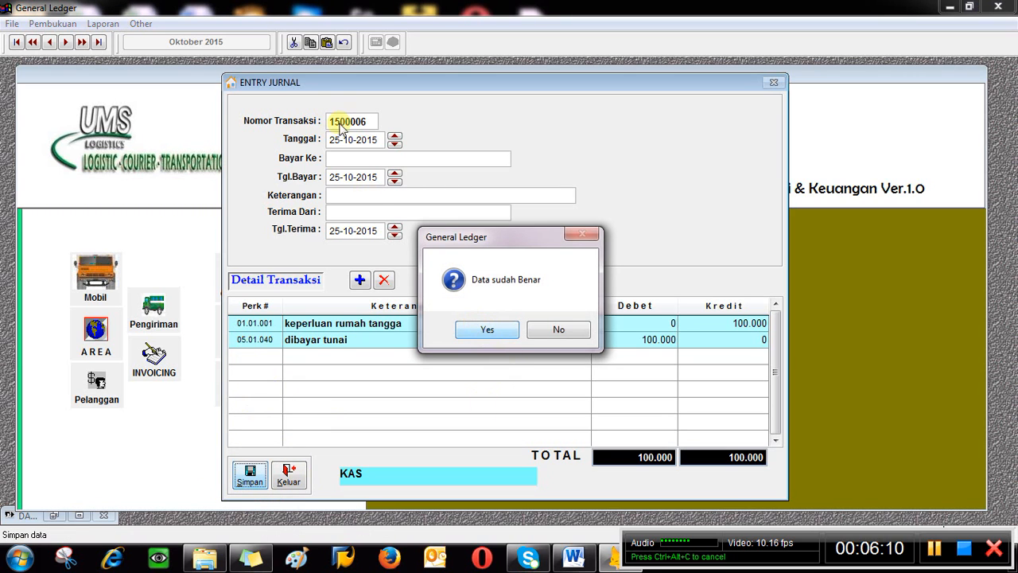
pyautogui.click(485, 331)
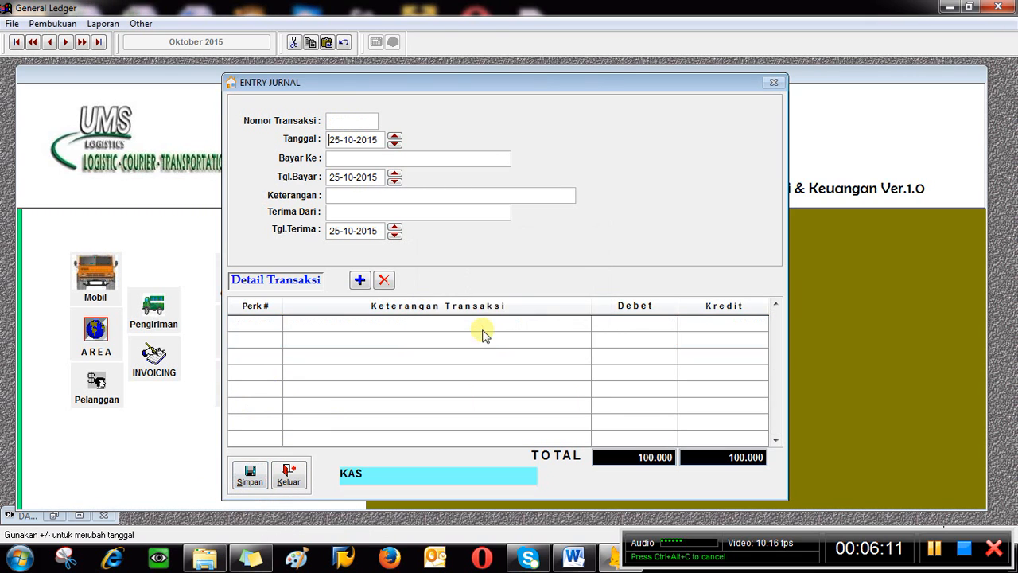
pyautogui.click(288, 475)
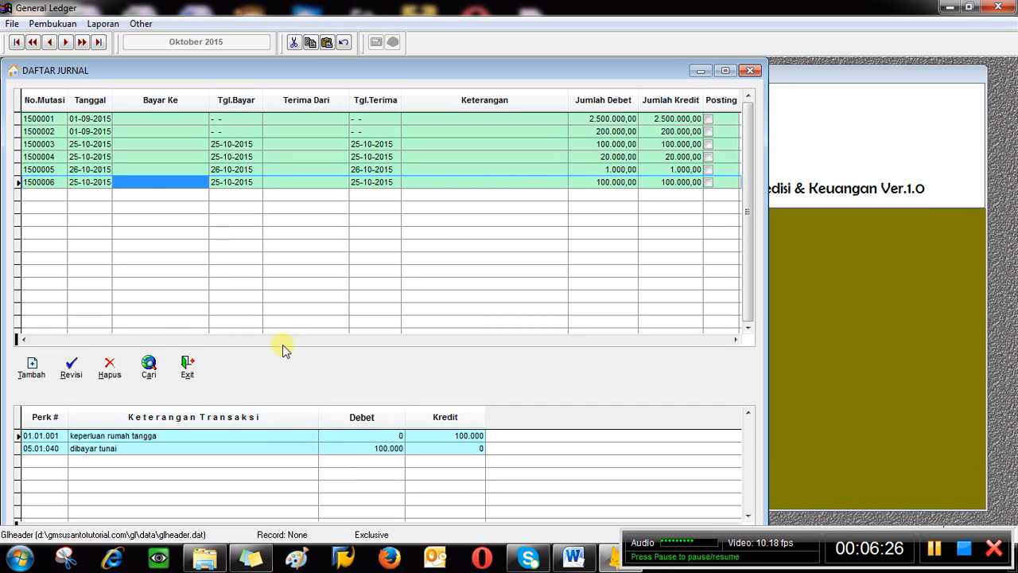
# Review journal 1500006 in the revision form without editing it, and close the form and the journal list
pyautogui.click(287, 184)
pyautogui.click(141, 178)
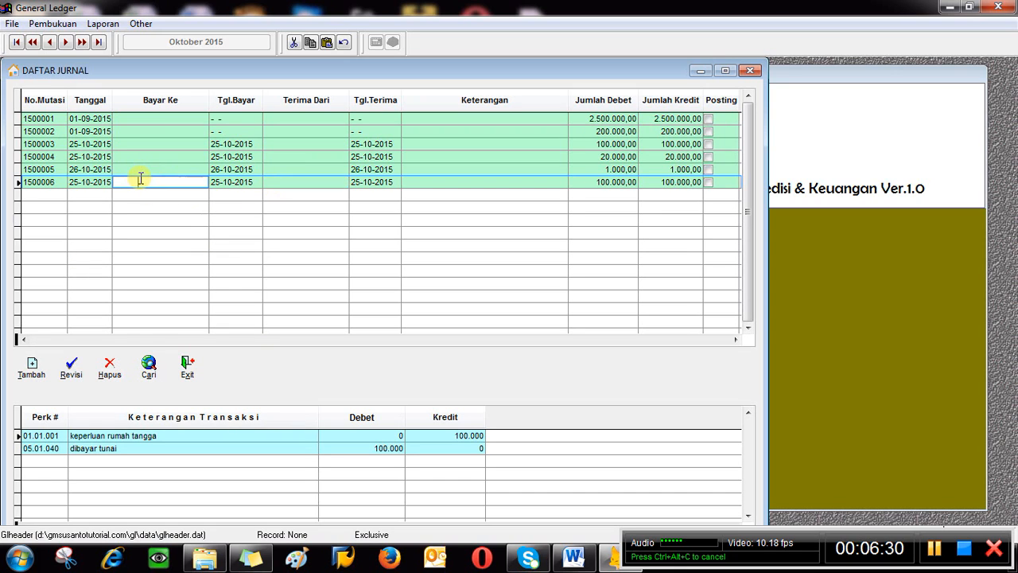
pyautogui.click(278, 184)
pyautogui.click(164, 181)
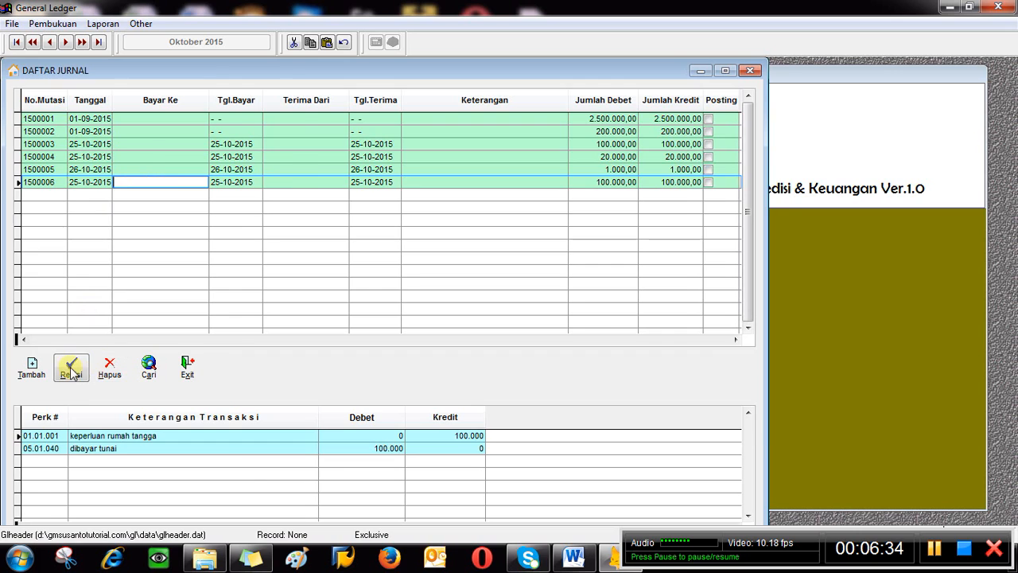
pyautogui.click(71, 366)
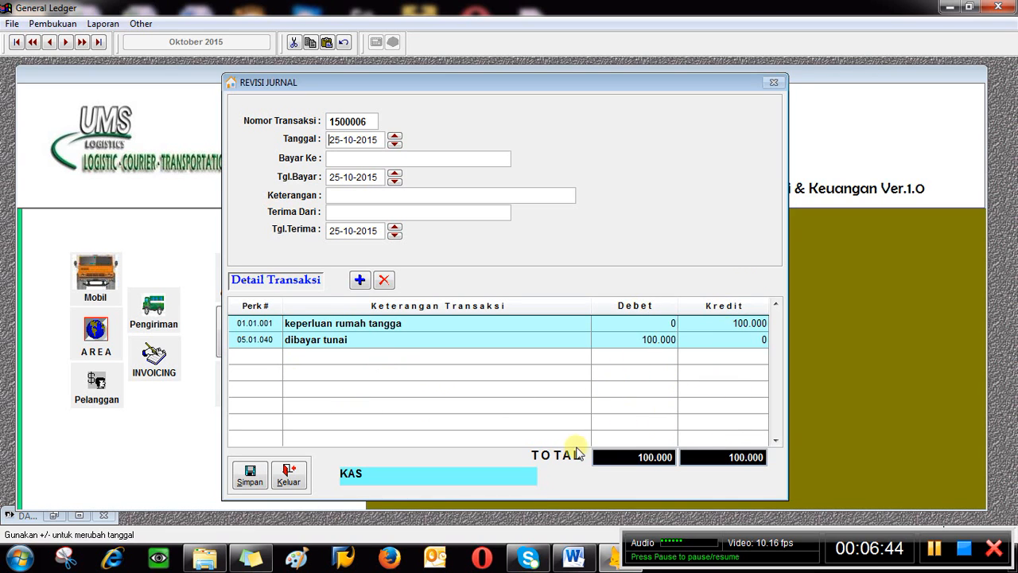
pyautogui.click(291, 478)
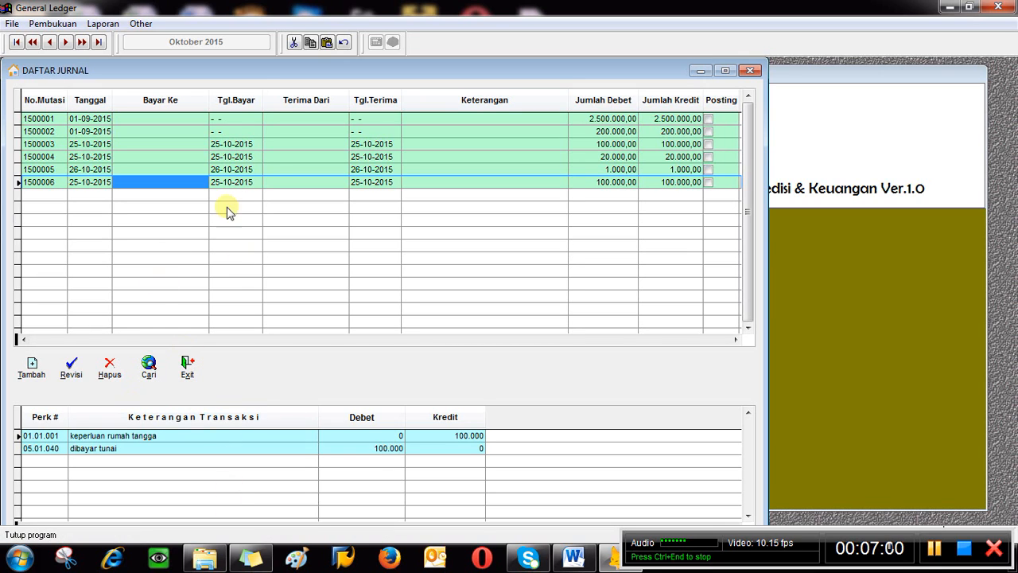
pyautogui.click(186, 376)
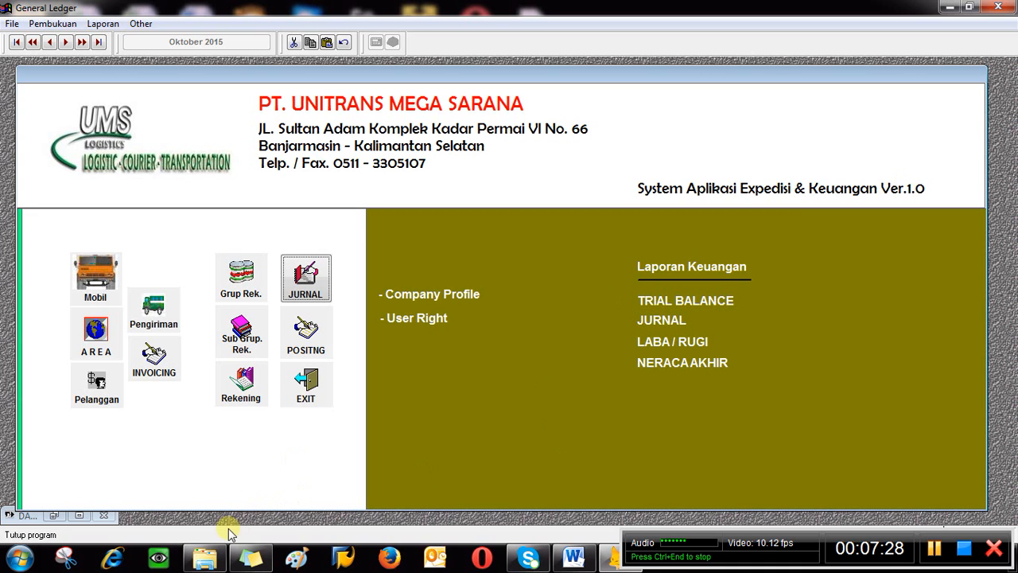
# Switch to Word to view the JNC Komputer contact page in Doc2.docx, and return to General Ledger
pyautogui.click(575, 557)
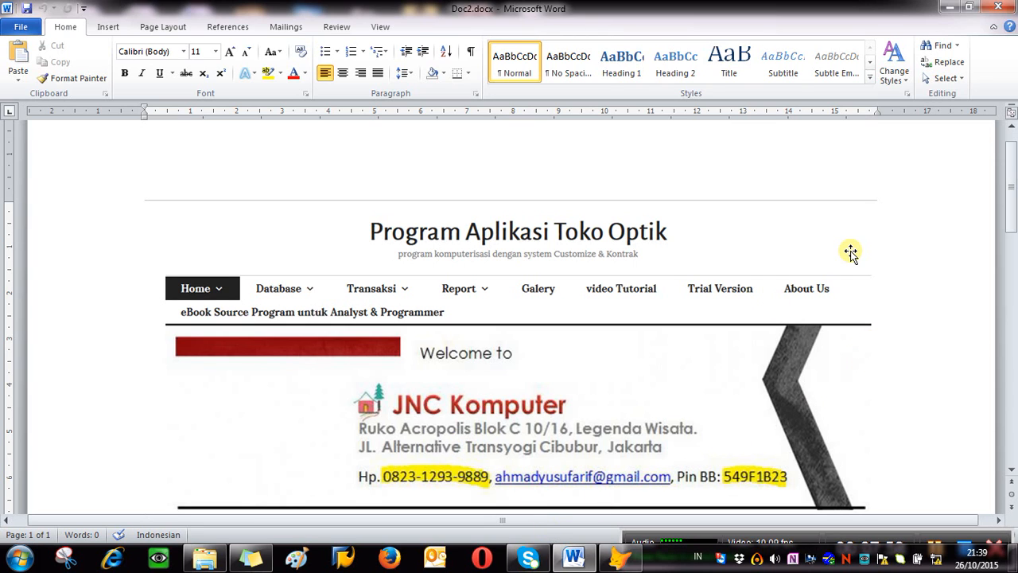
pyautogui.click(951, 8)
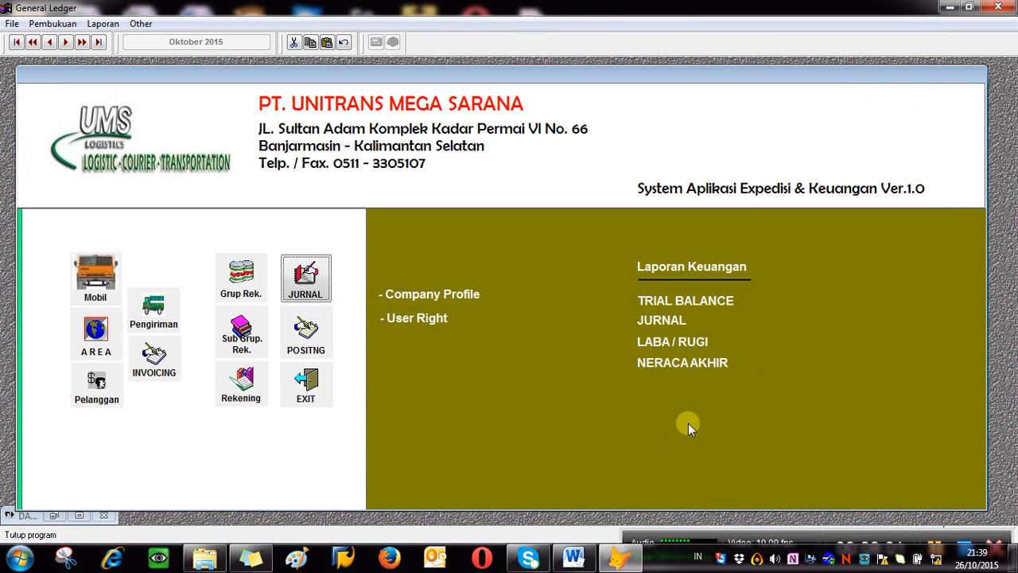